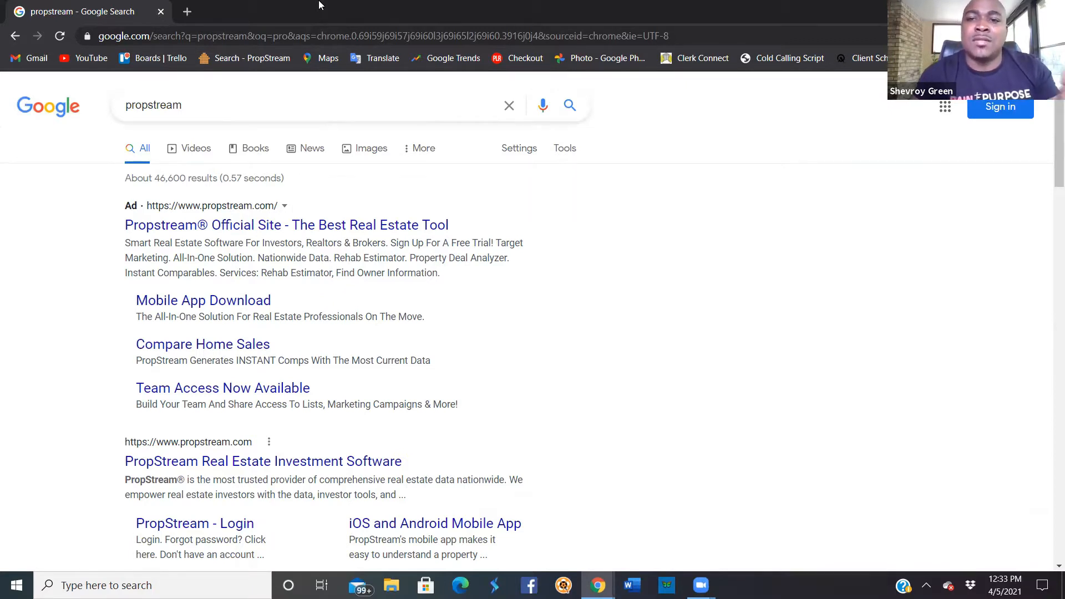
Open PropStream's official site from the Google results and search its properties for Shreveport, LA.
click(258, 226)
click(401, 408)
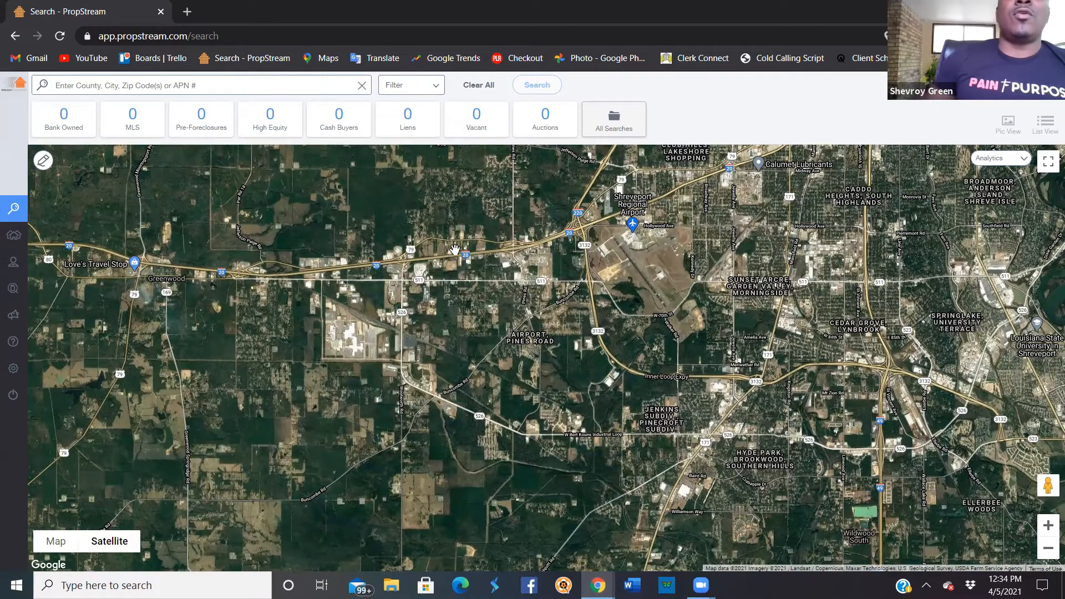
click(320, 81)
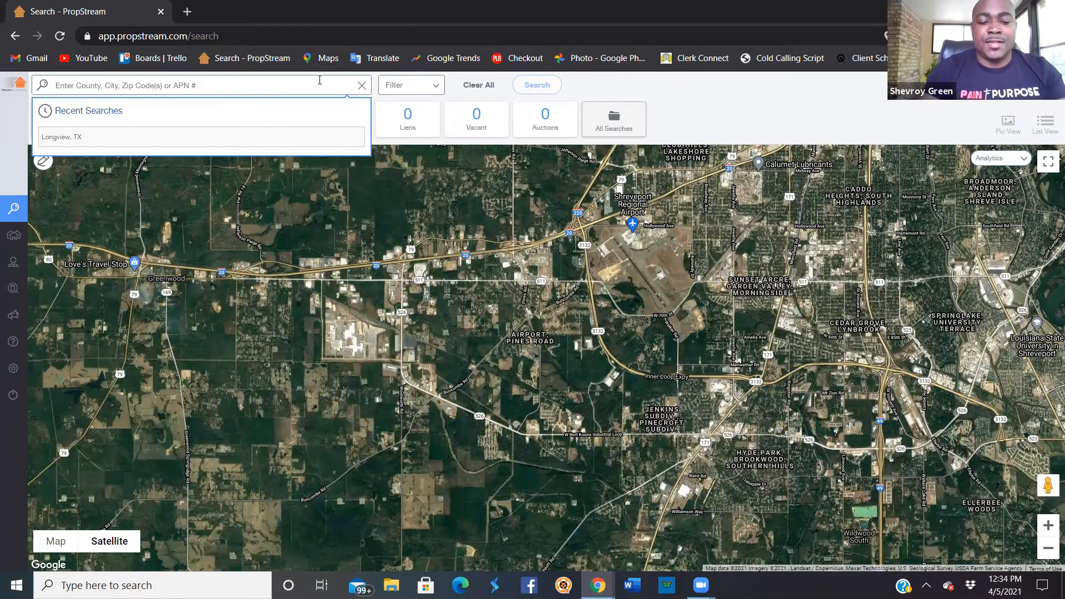
text(sh)
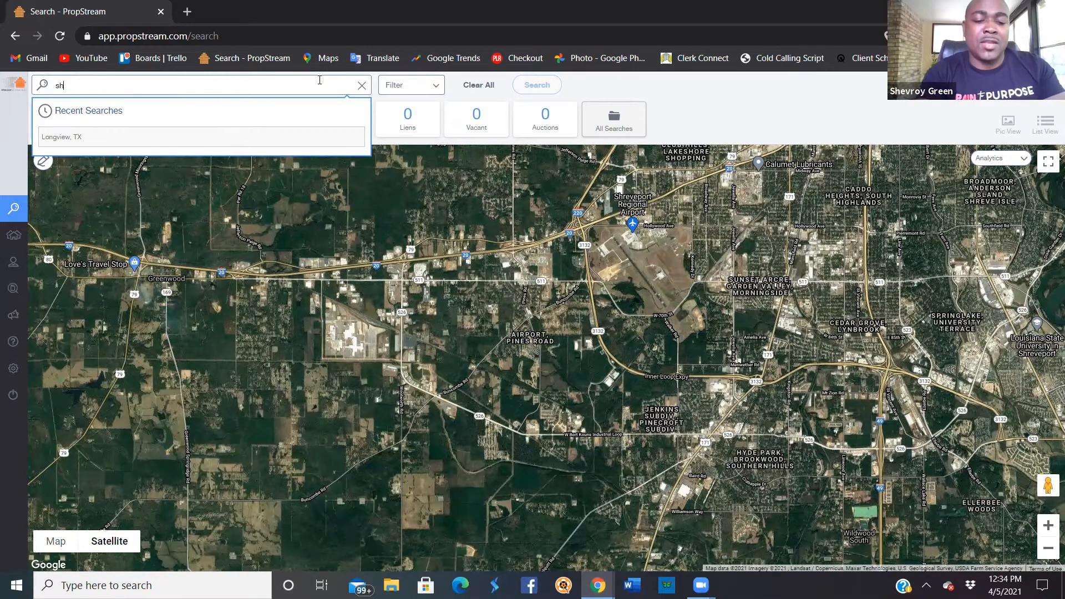
text(reveport)
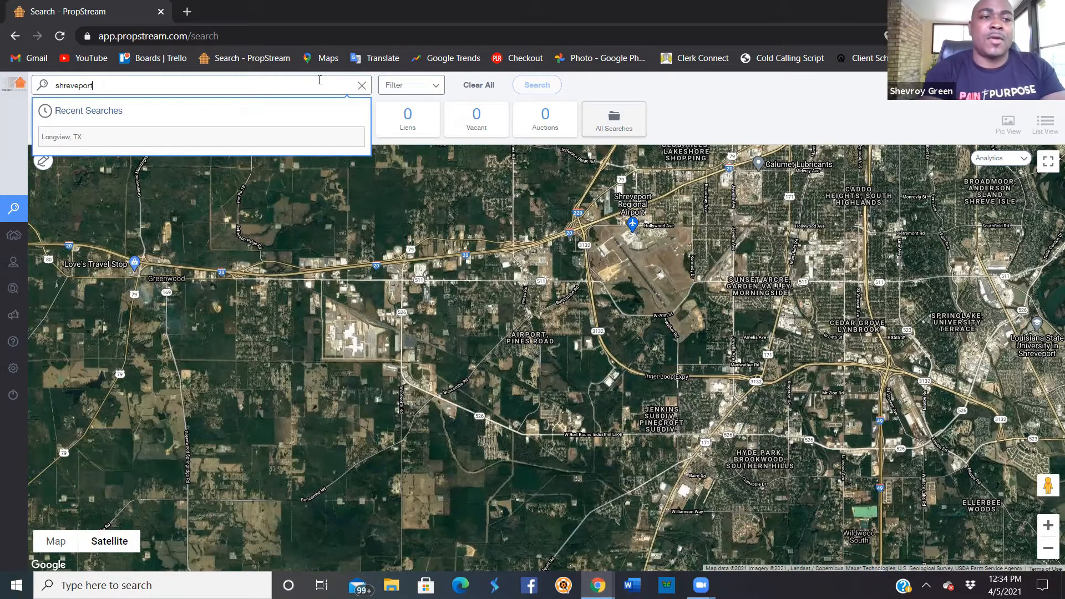
click(240, 114)
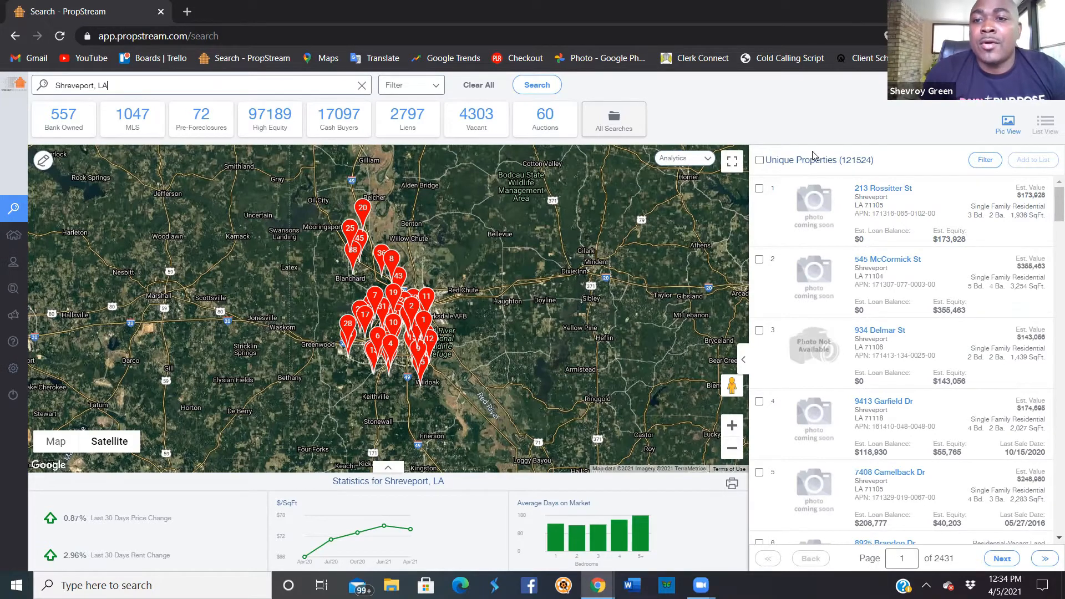
Filter the Shreveport search to Owner Occupied No and the Residential property classification.
click(399, 85)
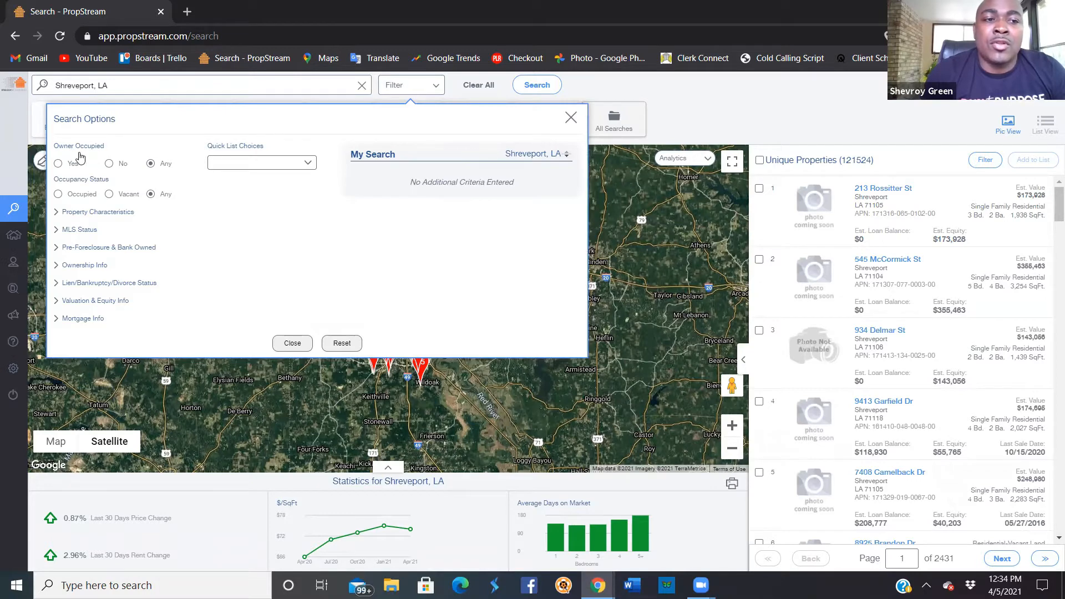
click(108, 164)
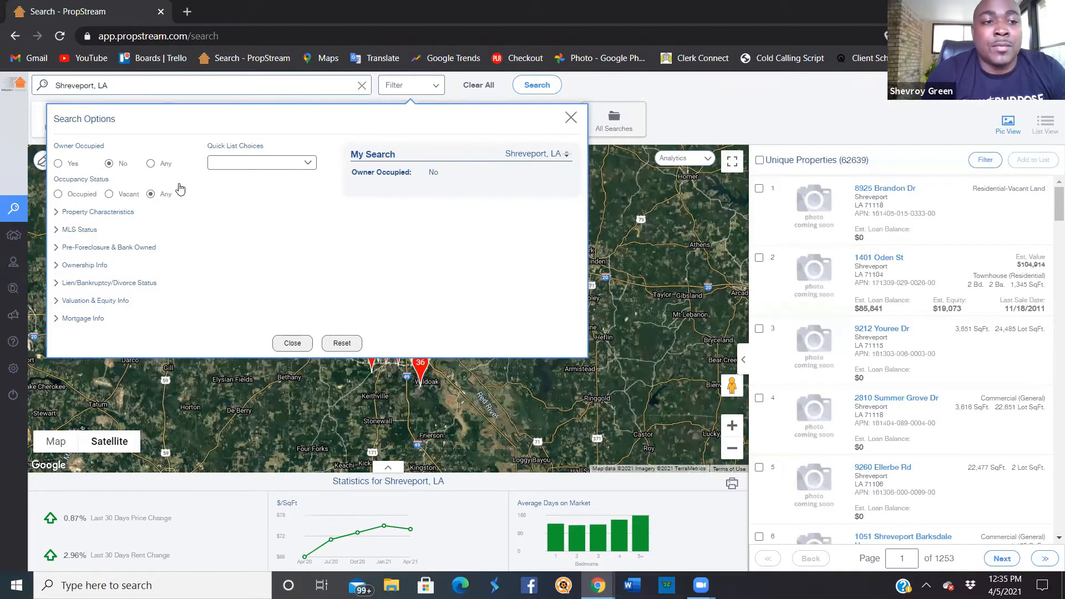
click(106, 213)
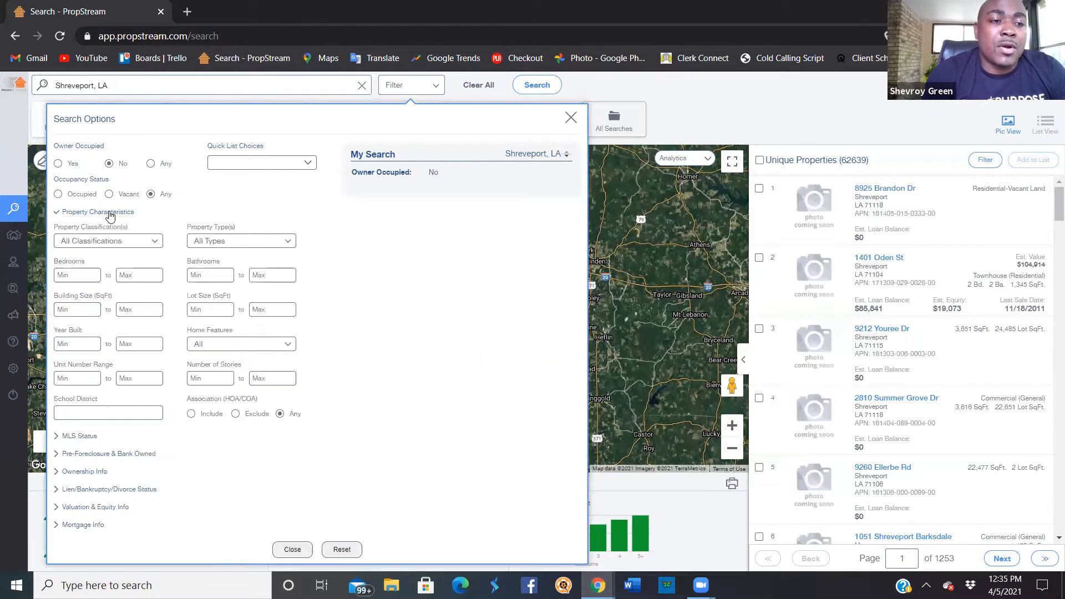
click(117, 242)
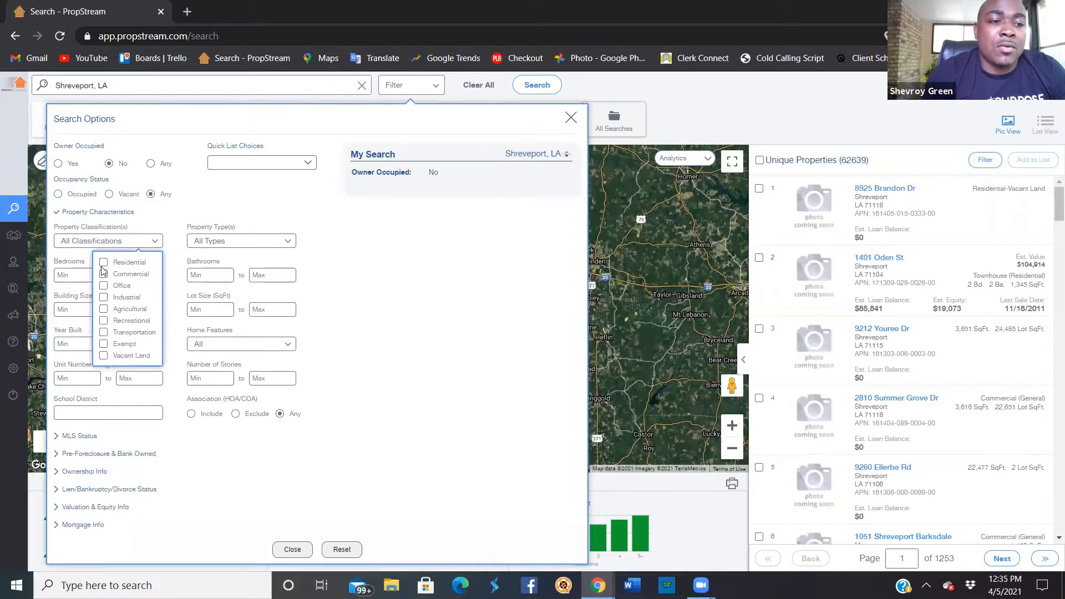
click(104, 264)
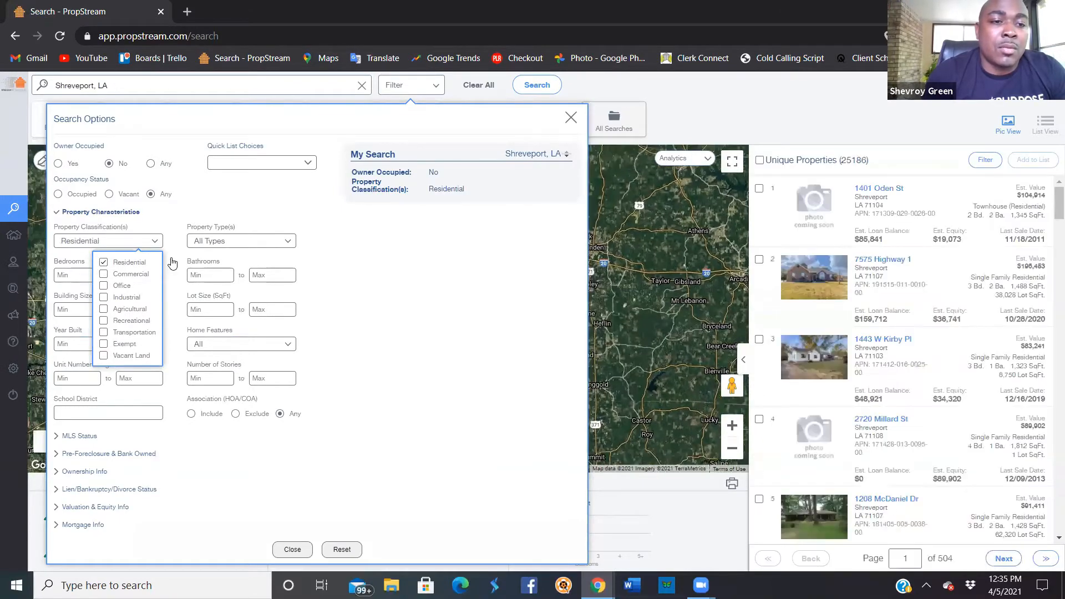
click(318, 247)
Limit the property type to Single Family with at least 2 bedrooms and at least 1 bathroom.
click(279, 242)
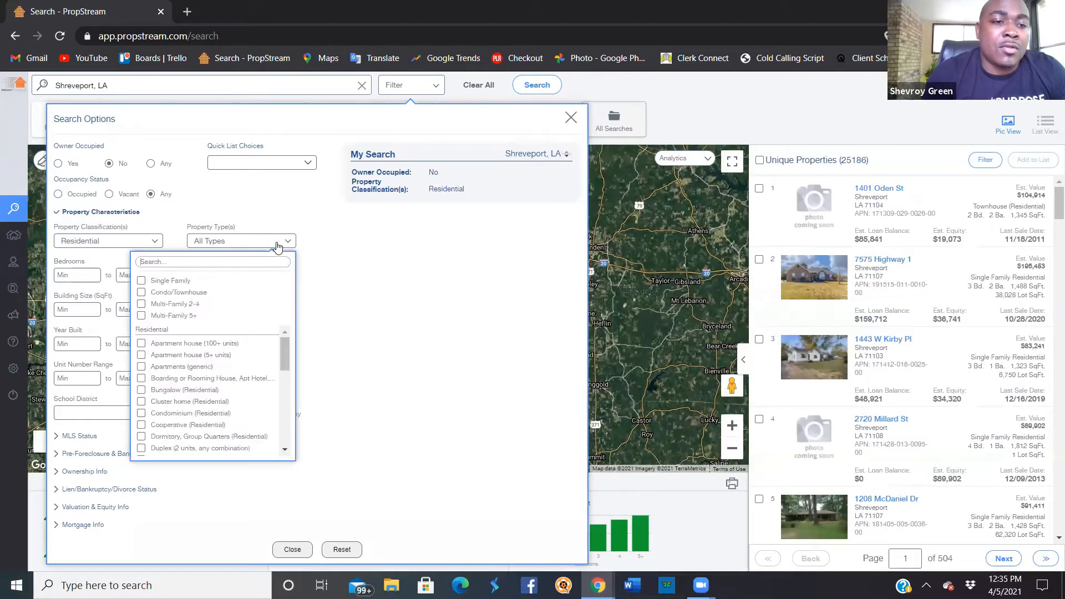
click(142, 284)
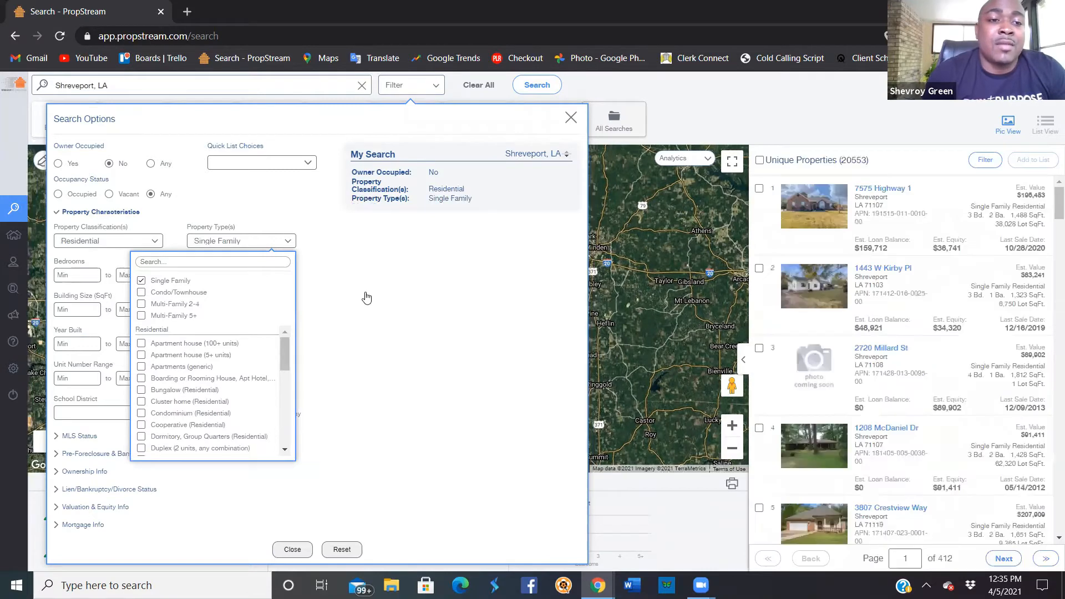
click(366, 297)
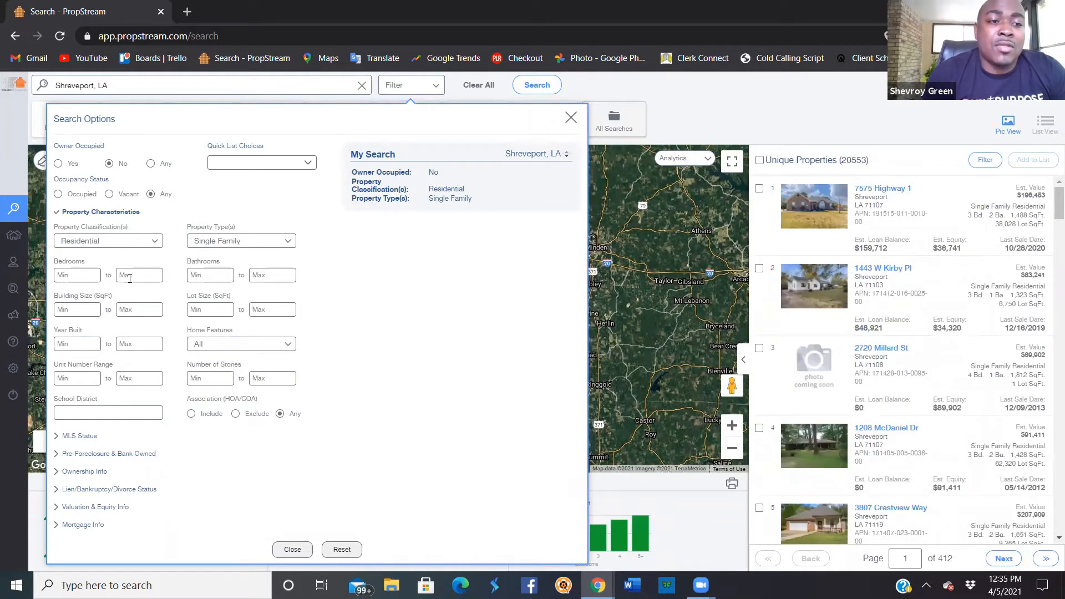
click(94, 276)
text(2)
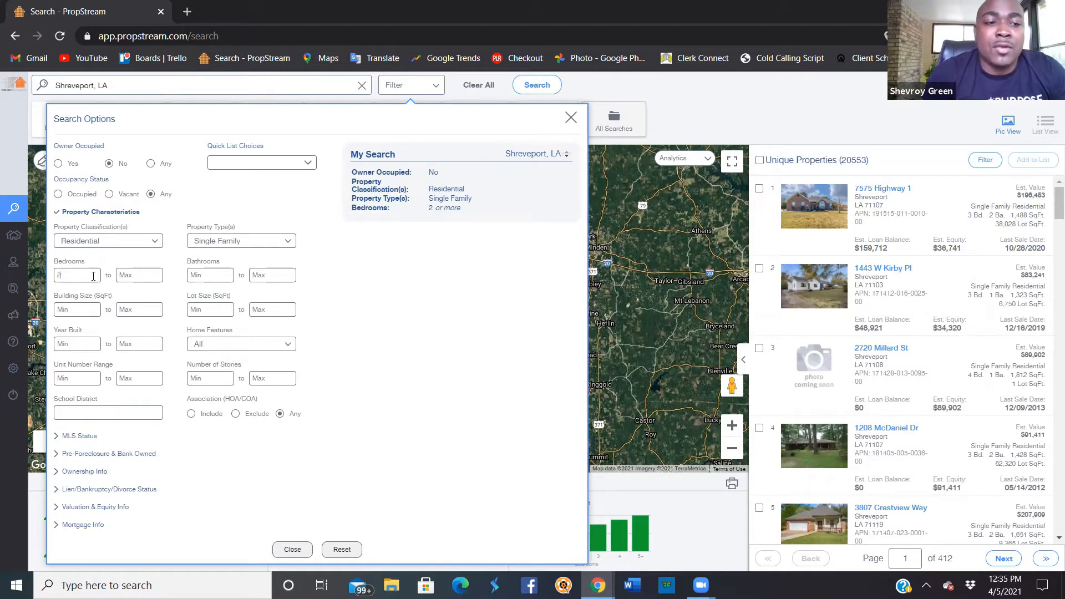
click(207, 277)
text(1)
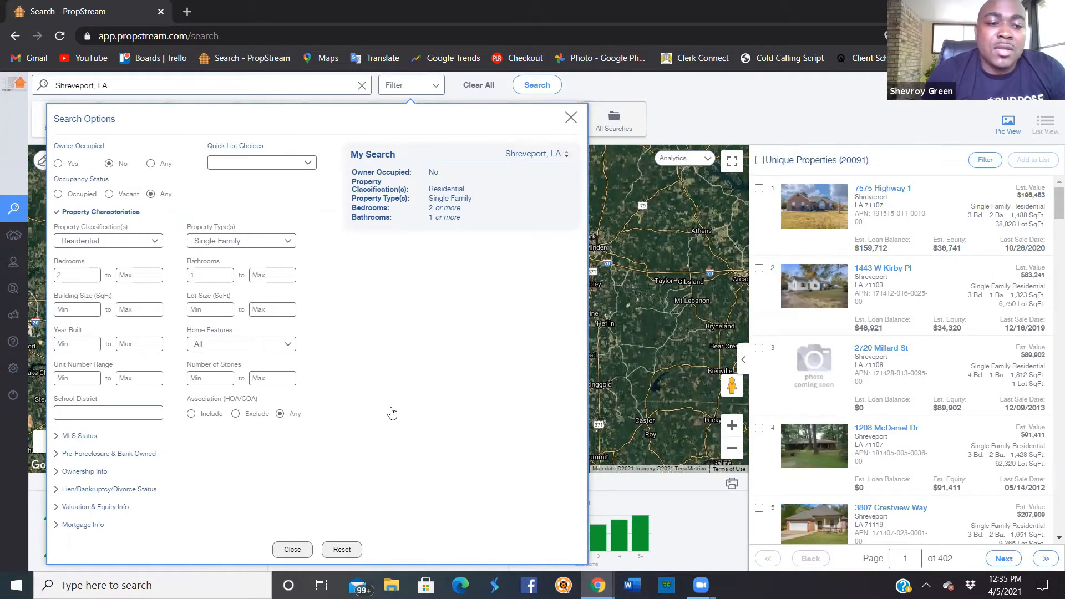
Set the MLS filter On Market to No and restrict the owner type to Individual.
click(73, 437)
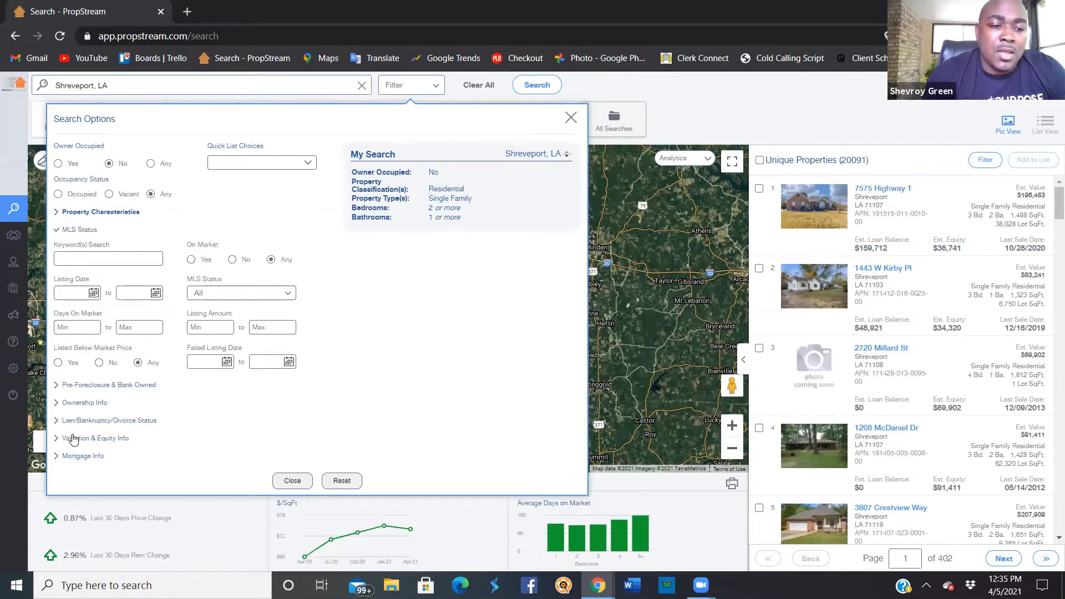
click(232, 260)
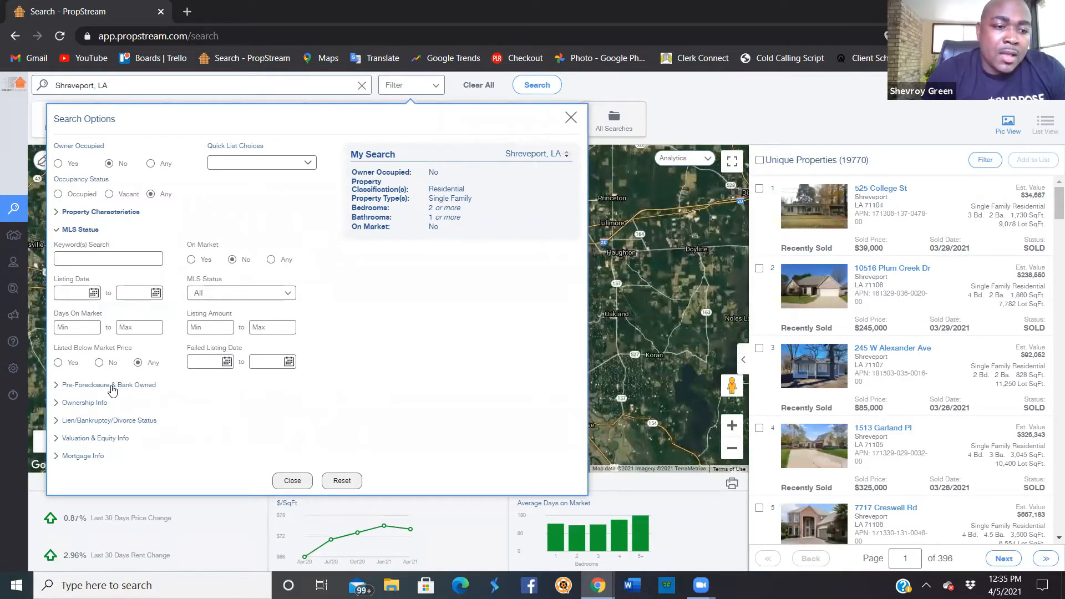
click(83, 403)
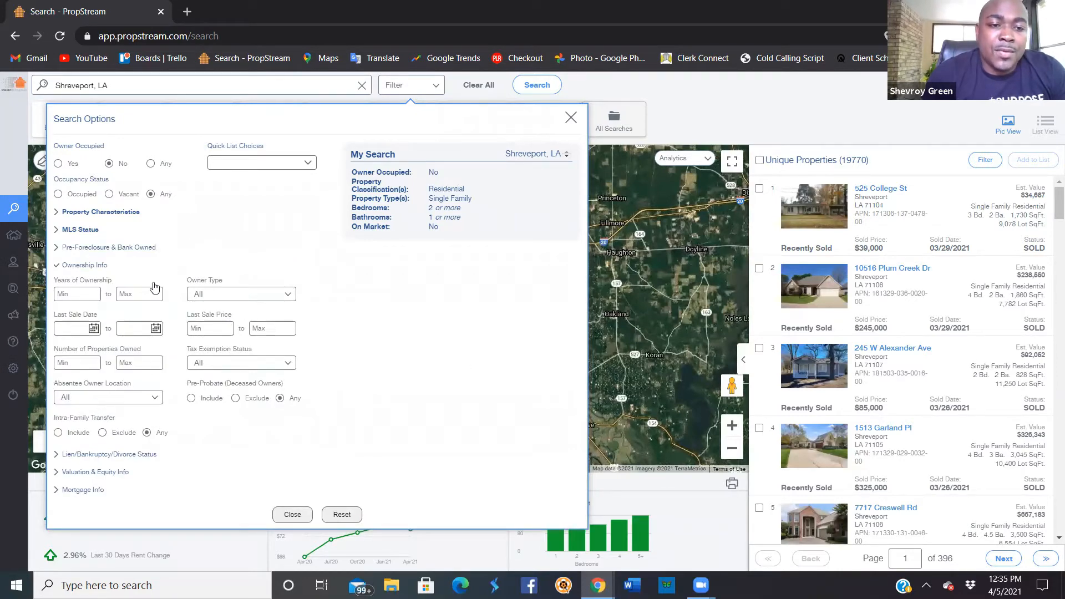
click(288, 296)
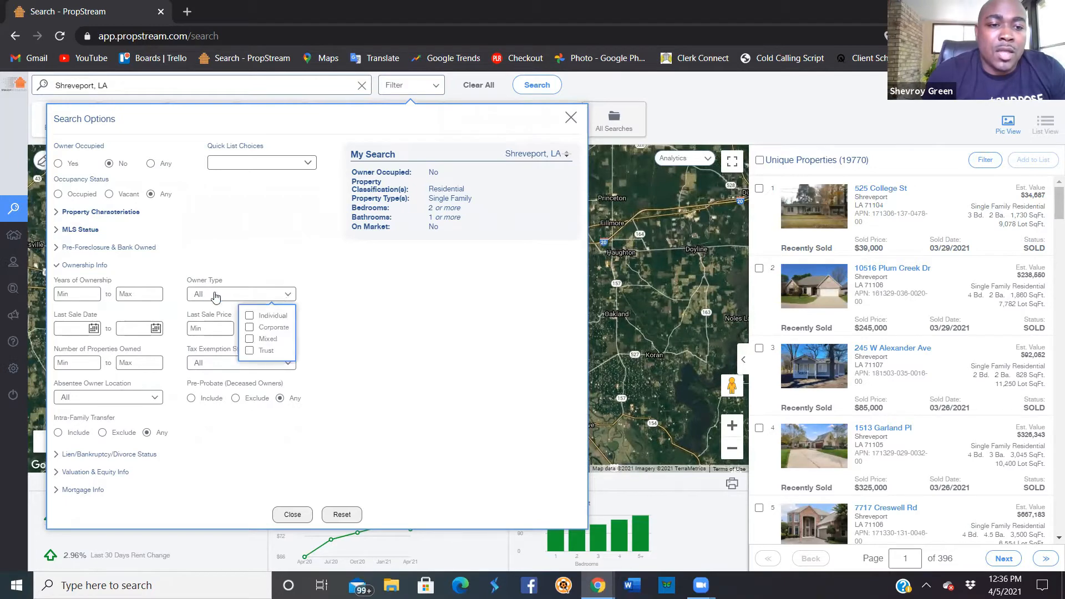
click(250, 317)
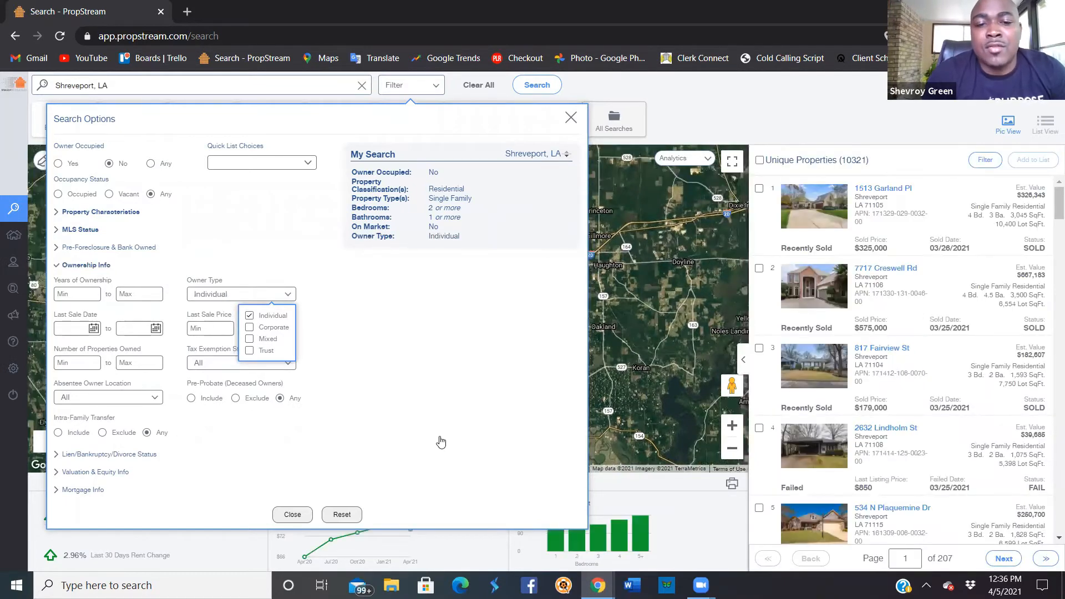
click(440, 441)
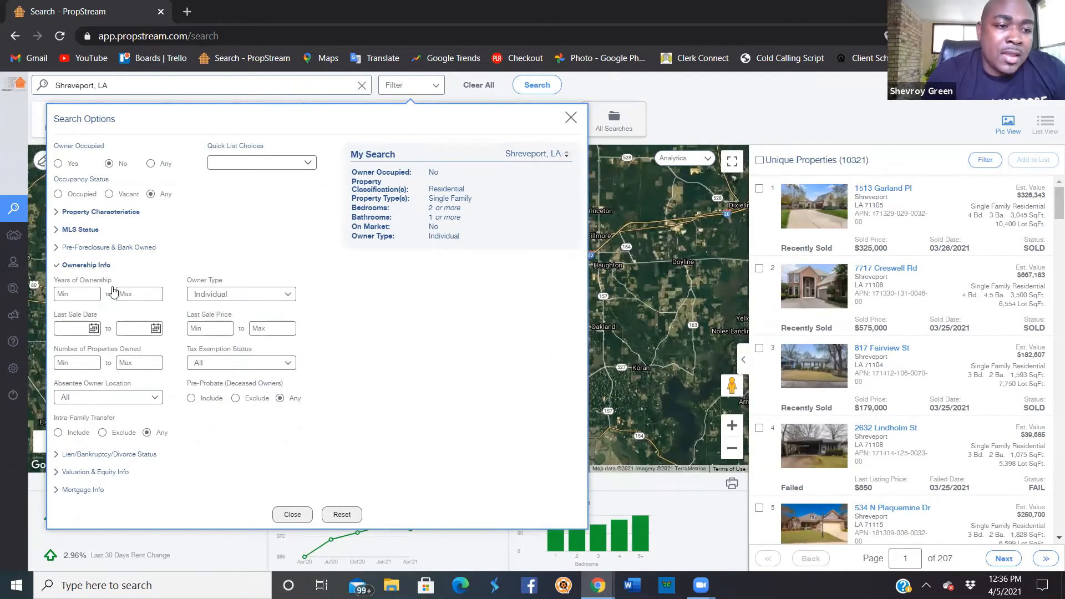
Set the minimum years of ownership to 5 and the minimum estimated equity to 100%.
click(82, 295)
text(5)
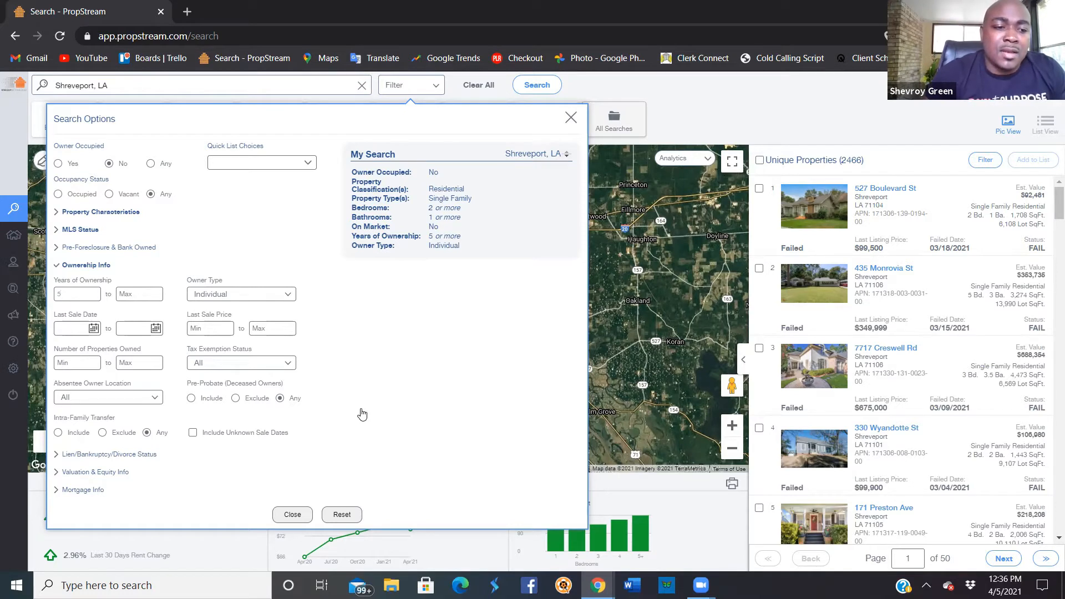
click(98, 473)
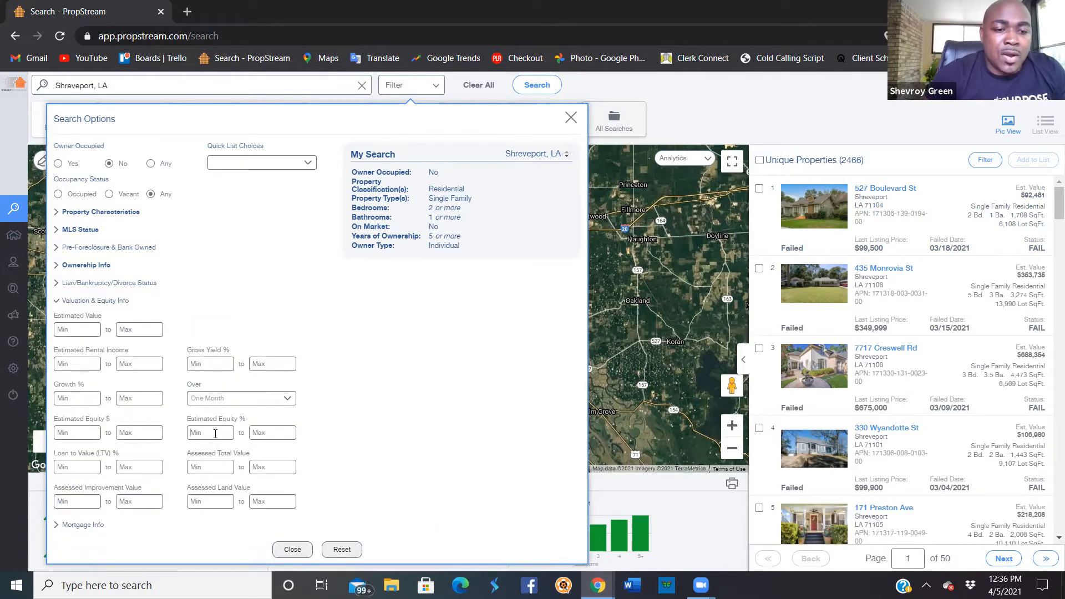
text(100)
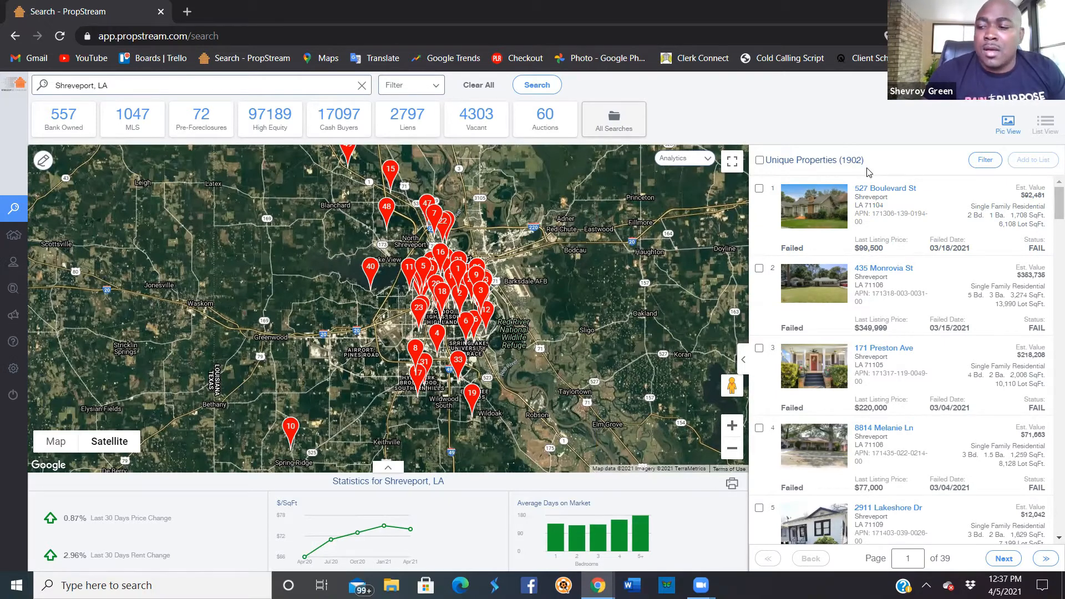
Select all filtered properties and save them to a new marketing list named "shreveport absentee april list".
click(760, 161)
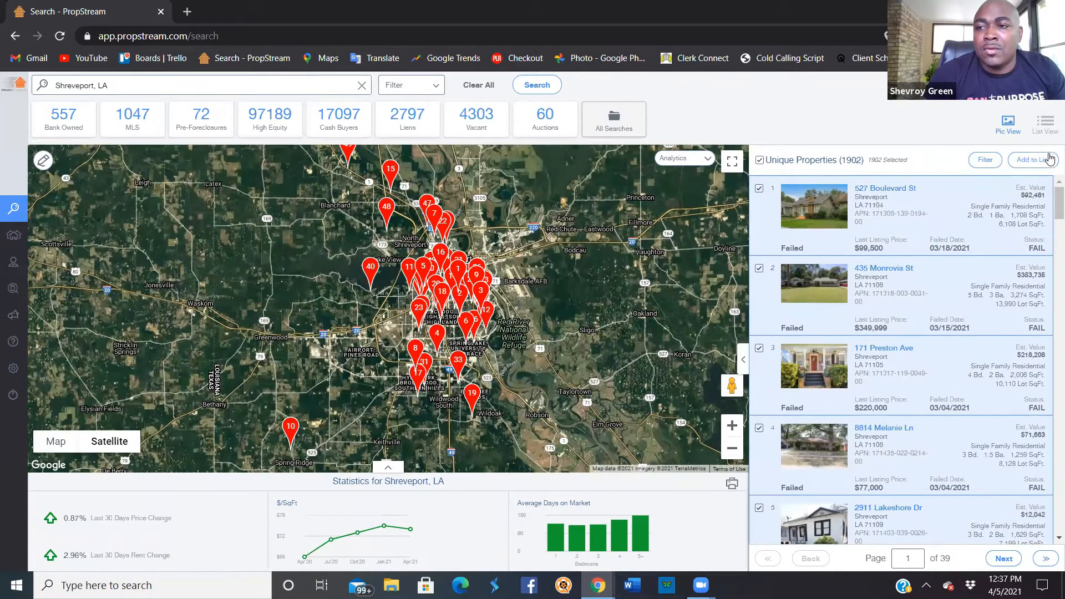
click(1033, 160)
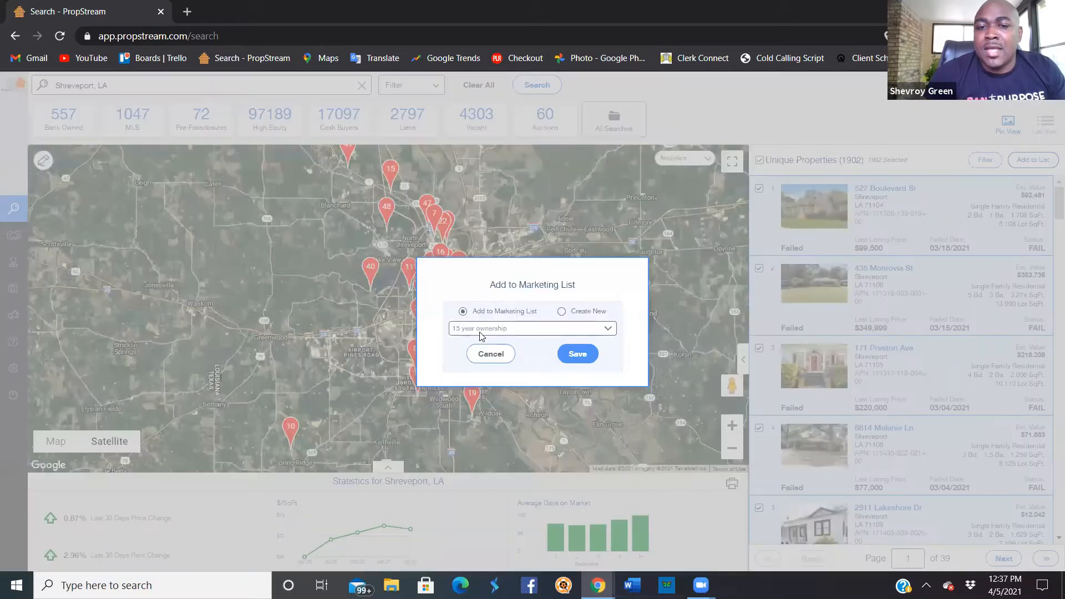
click(561, 312)
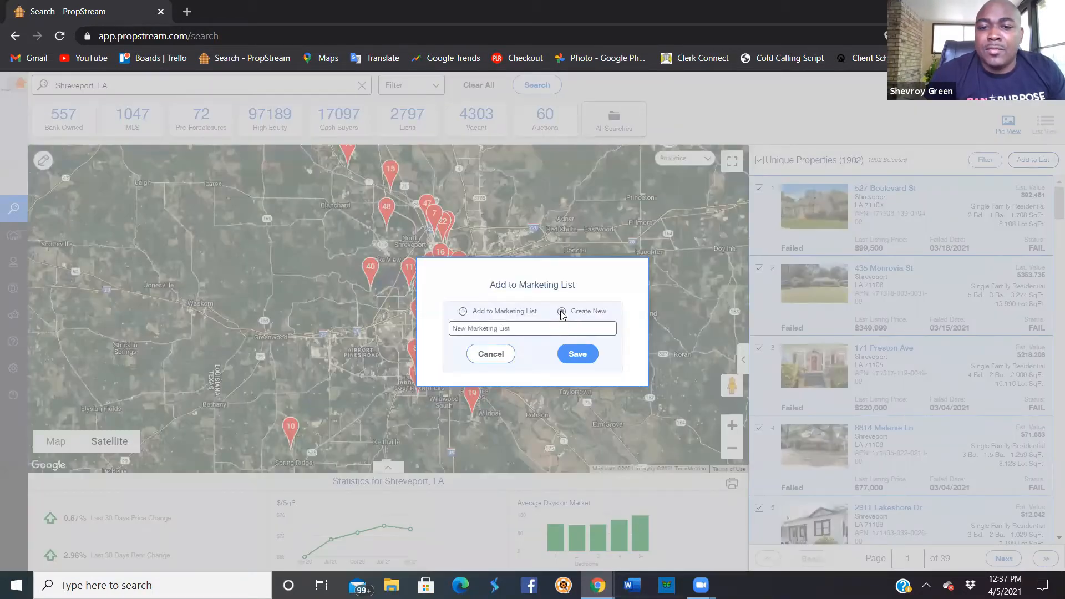
click(517, 328)
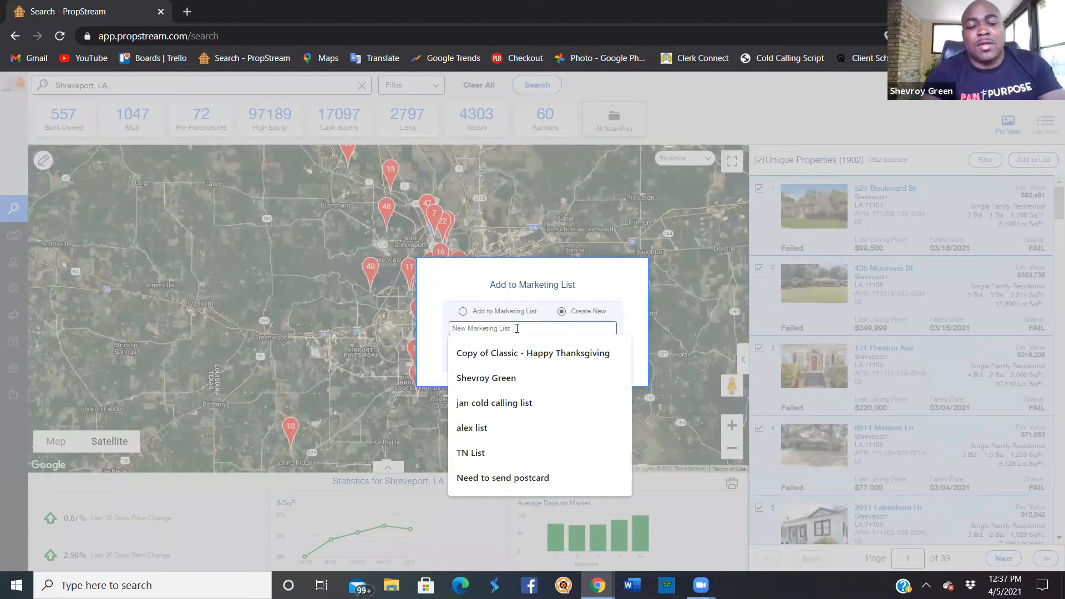
text(shreveport absentee april list)
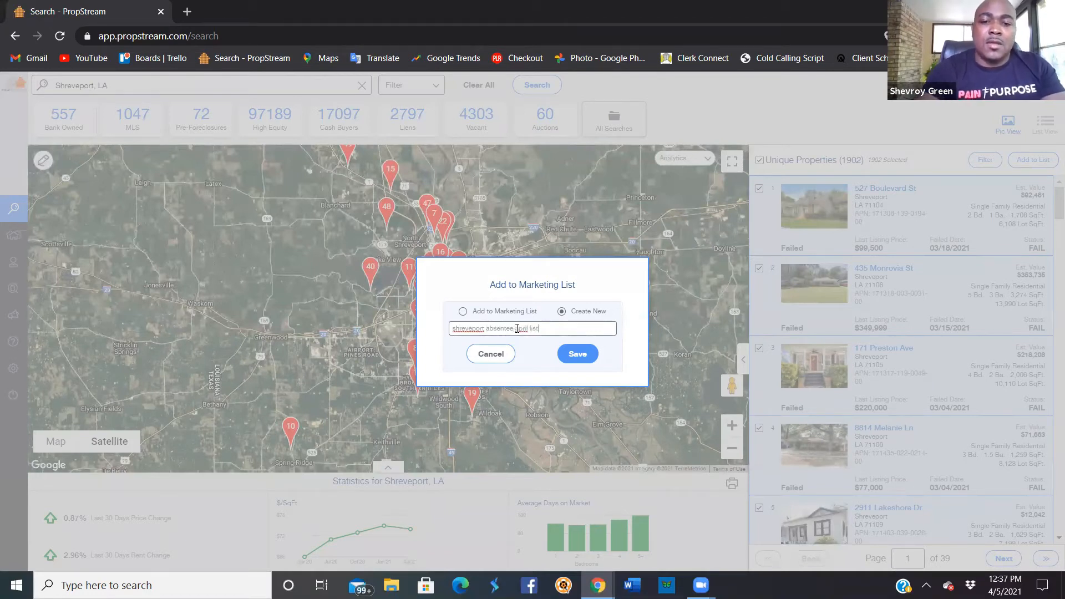
click(565, 355)
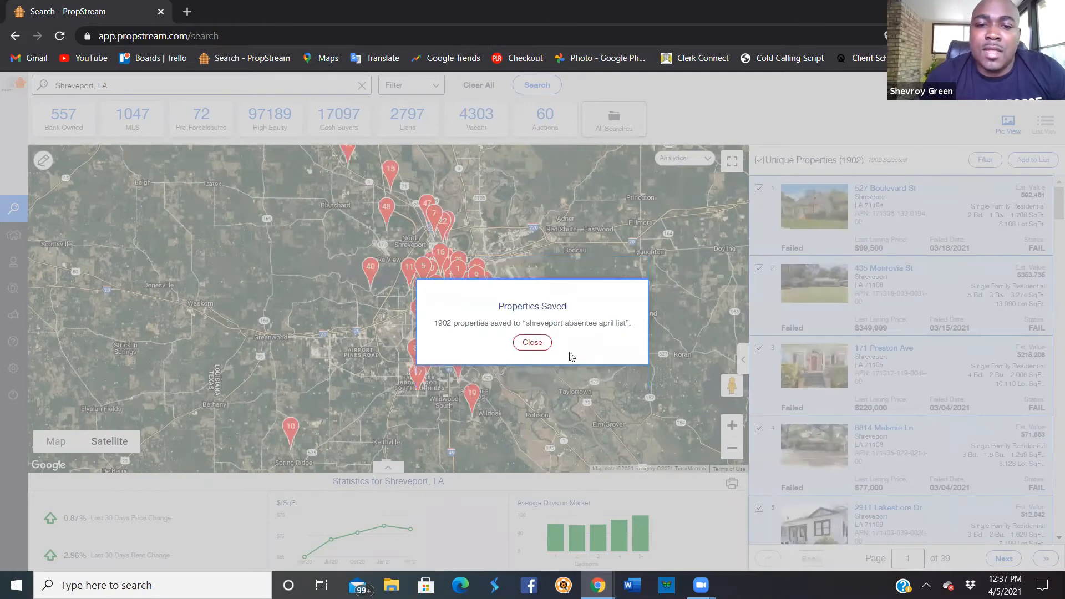
click(531, 344)
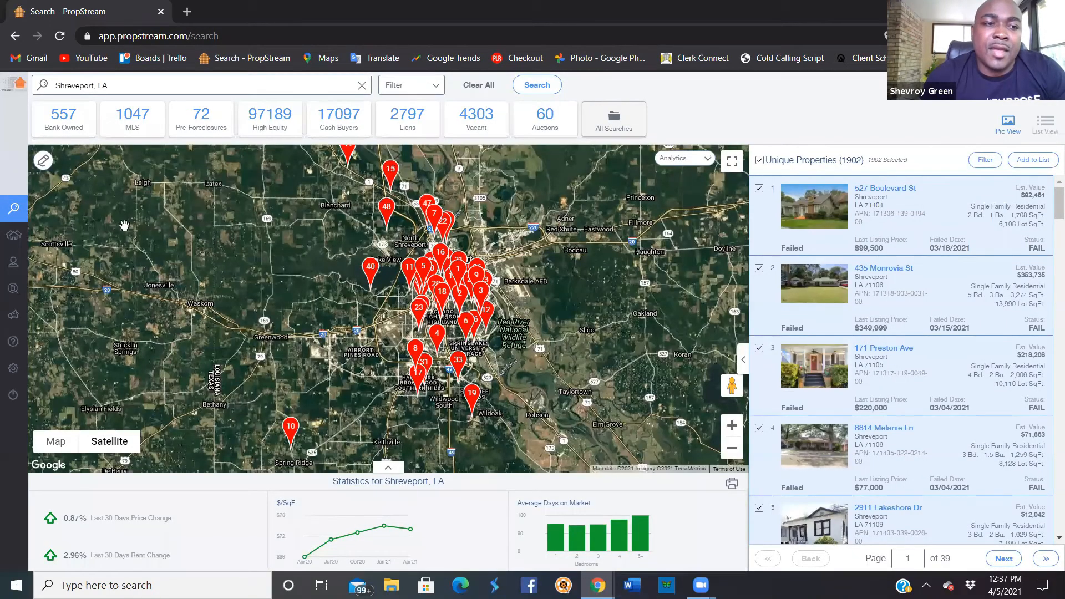
Open the "shreveport absentee april list" marketing list in My Properties.
mouse_move(17, 243)
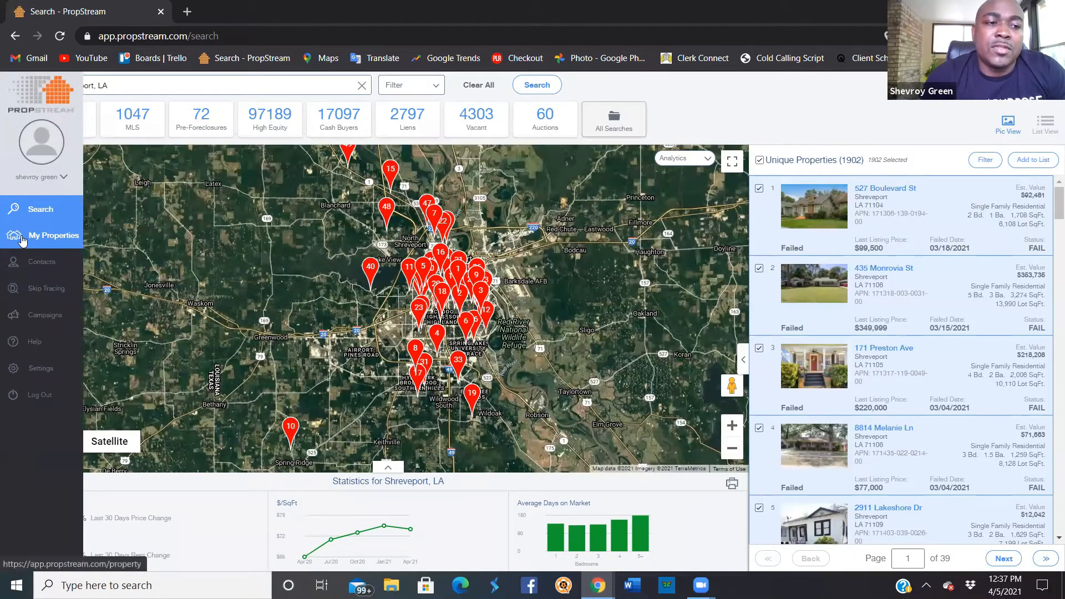
click(22, 239)
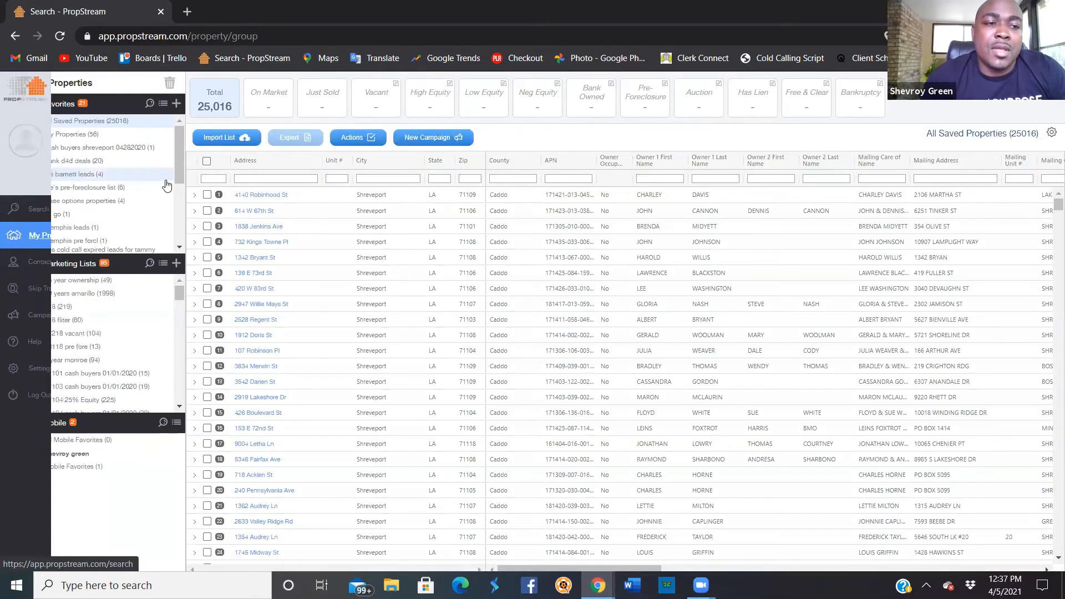
scroll(131, 192, down, 1)
scroll(131, 192, down, 3)
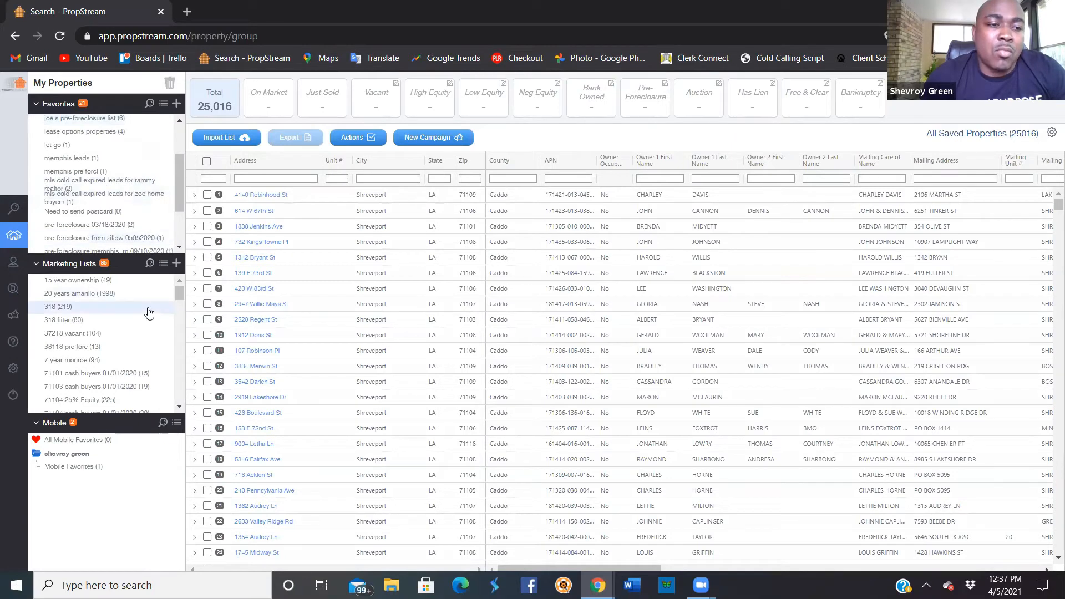
scroll(153, 309, down, 3)
scroll(153, 309, down, 8)
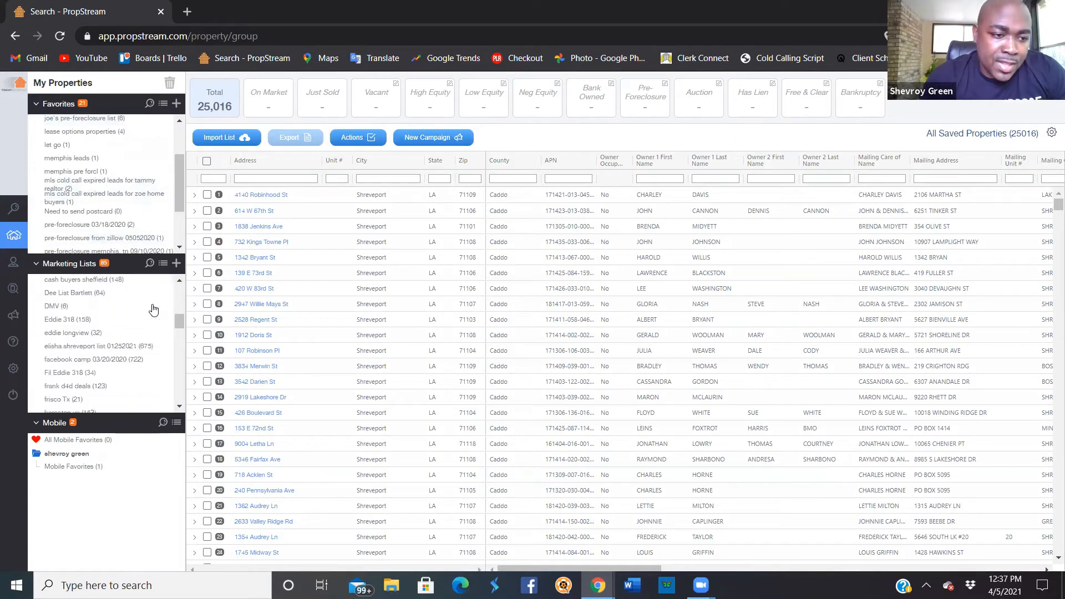
scroll(153, 309, down, 8)
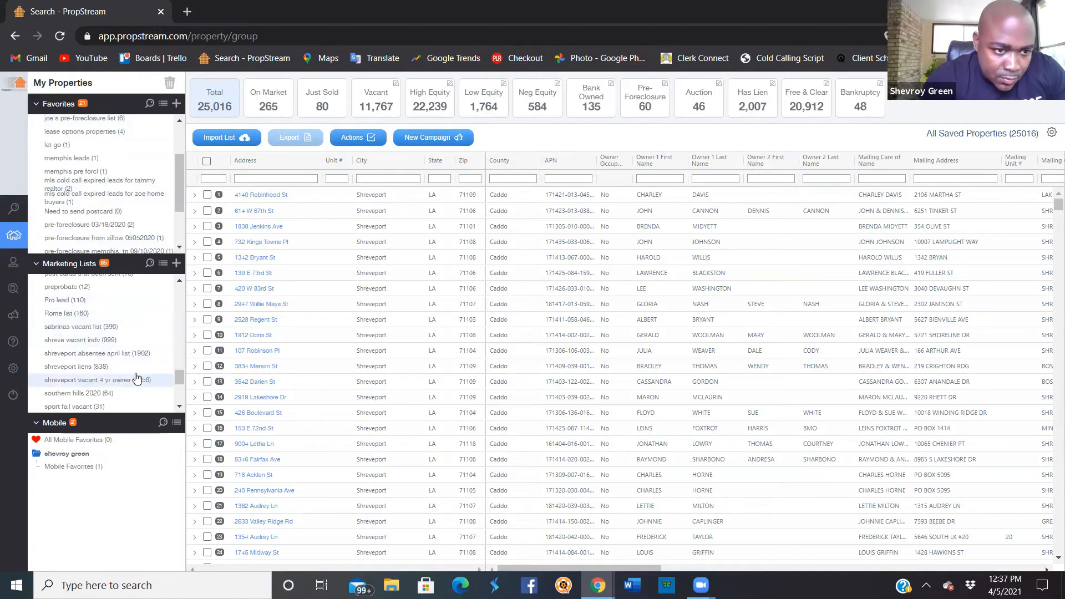
click(115, 355)
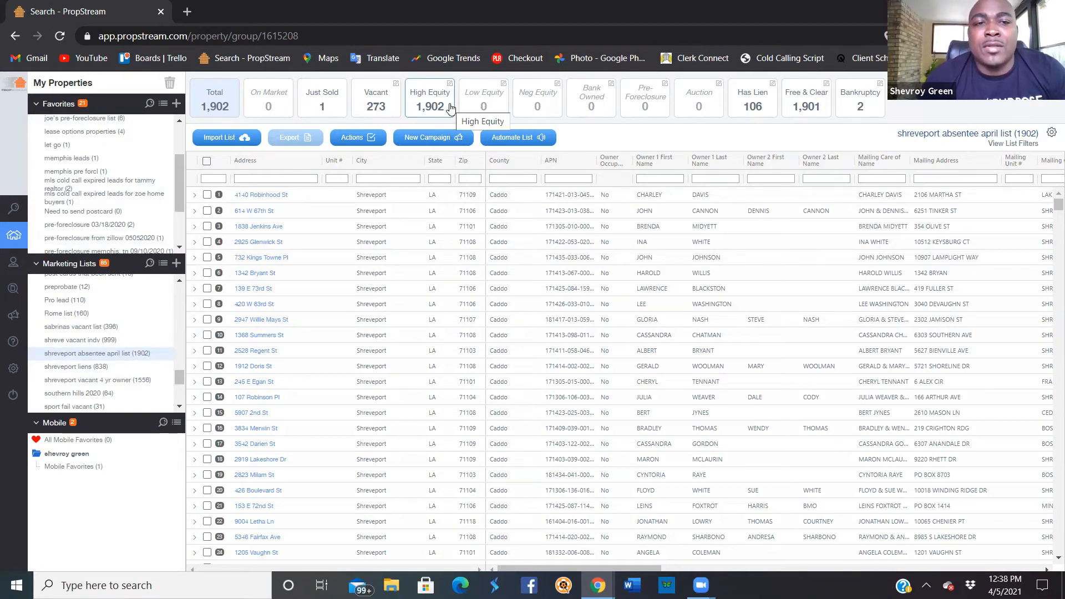
Filter the list to Just Sold properties and remove the recently sold property from the marketing list.
click(331, 110)
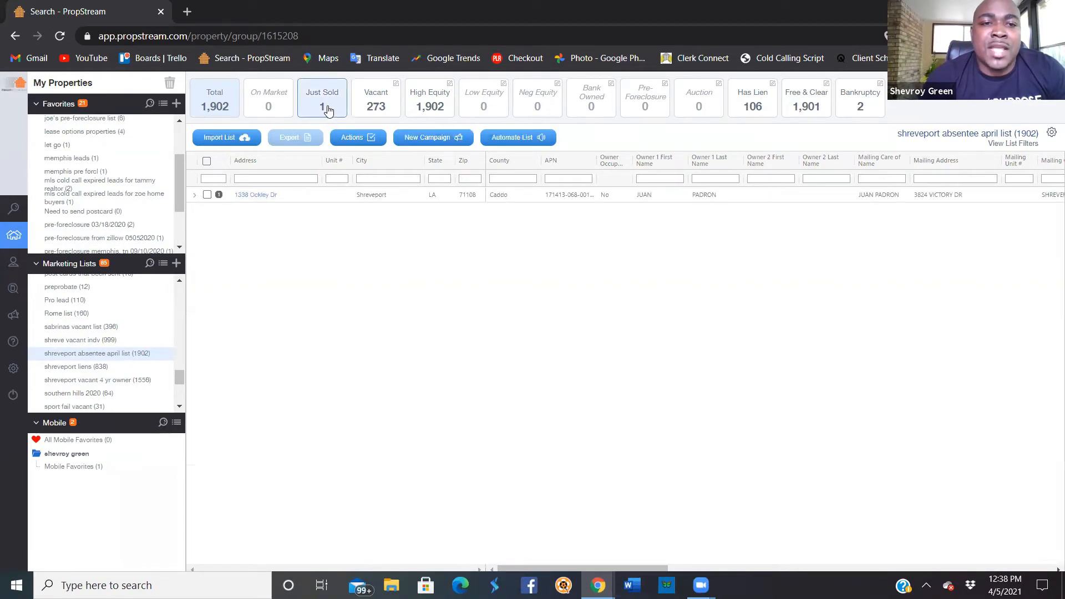
click(208, 196)
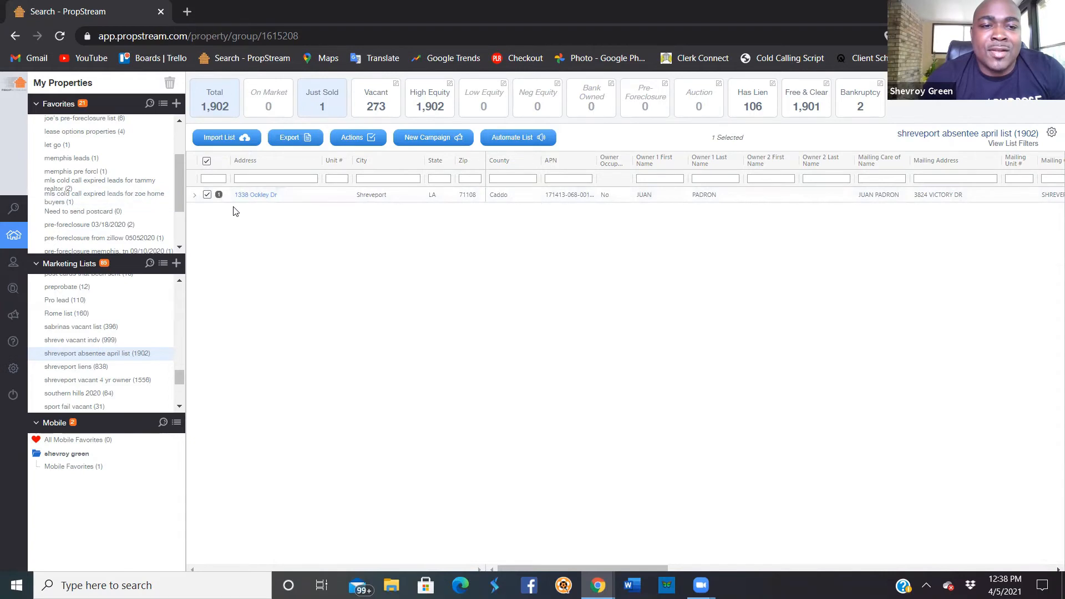
click(351, 137)
click(353, 162)
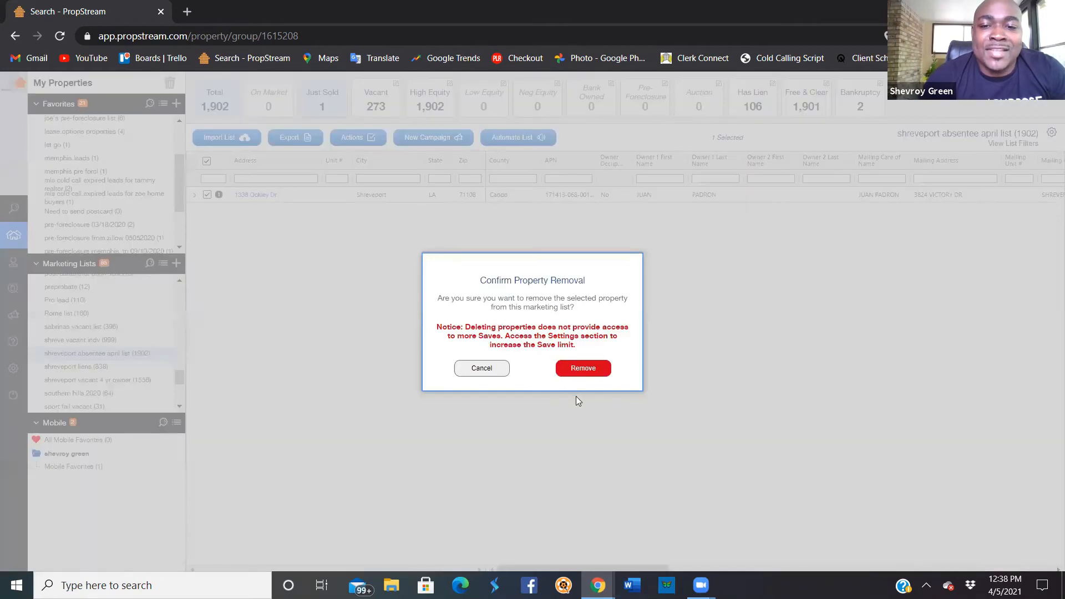
click(585, 372)
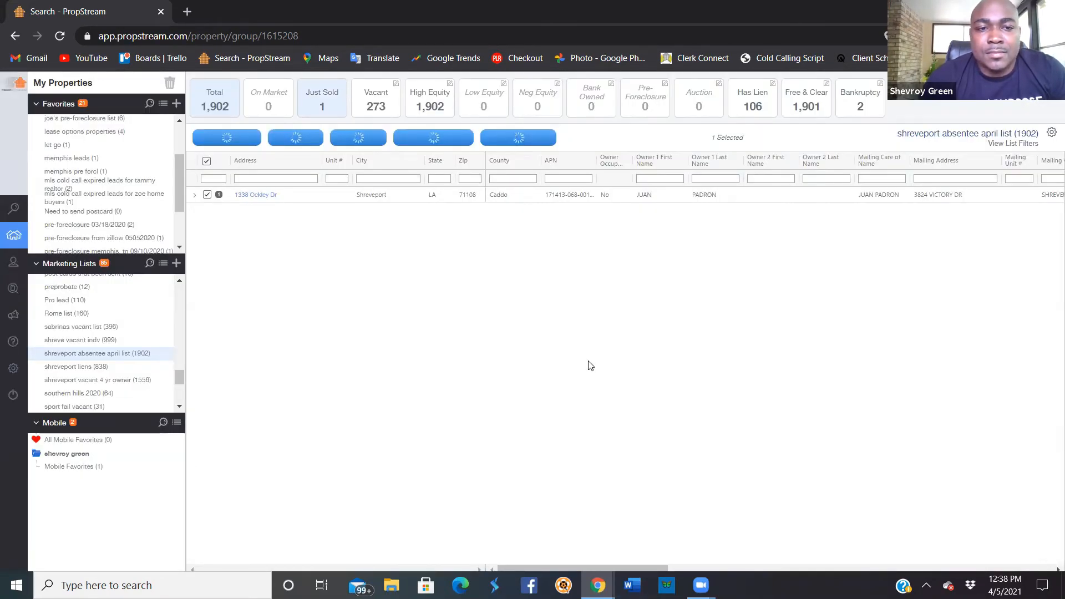
Show the list's High Equity properties, select them all, export them, and dismiss the export summary.
click(444, 82)
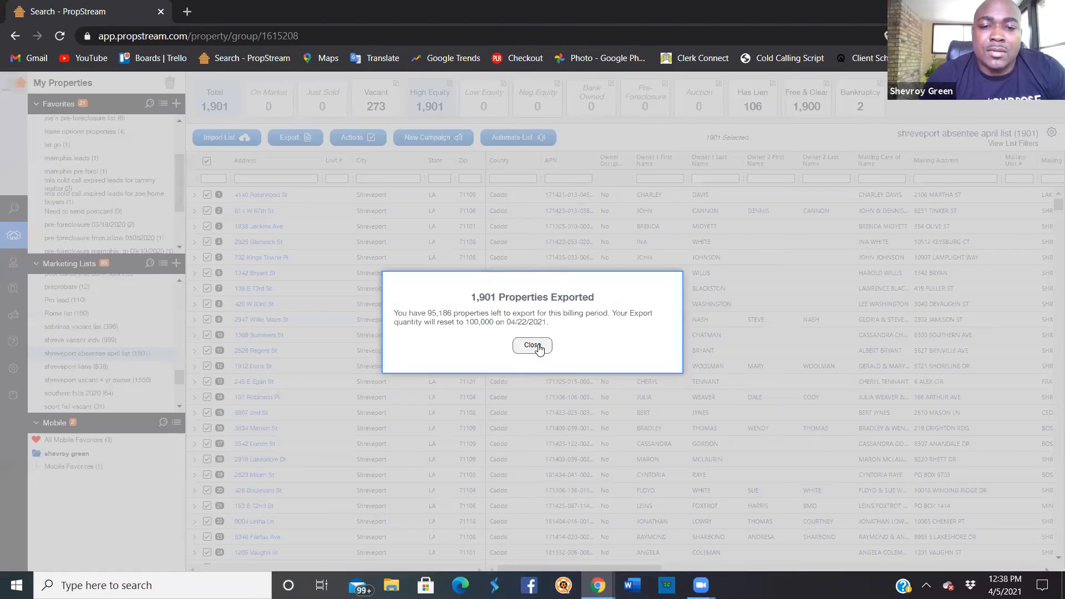
click(532, 346)
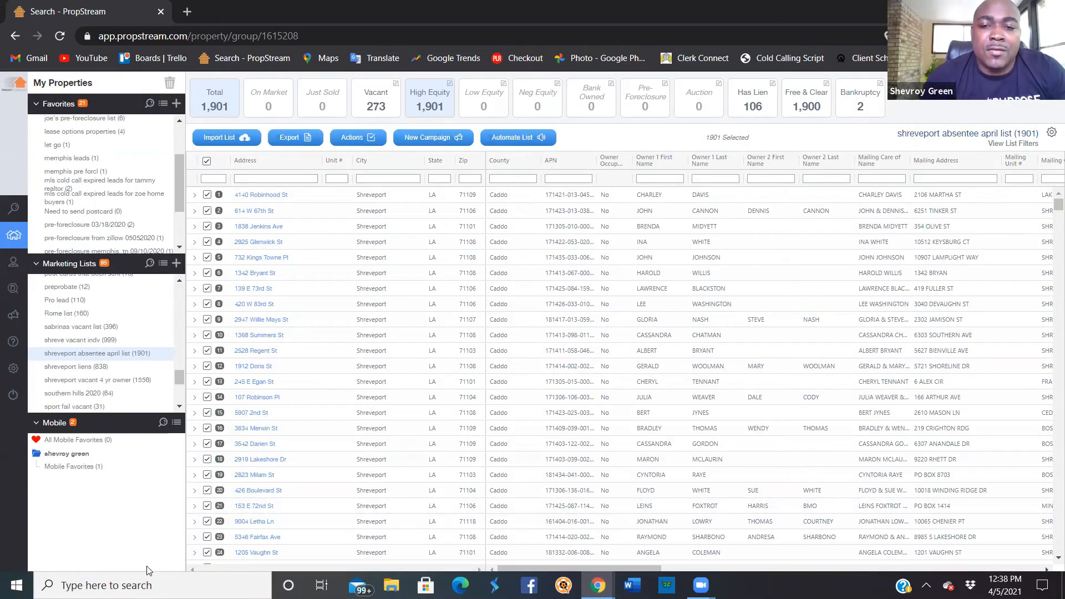